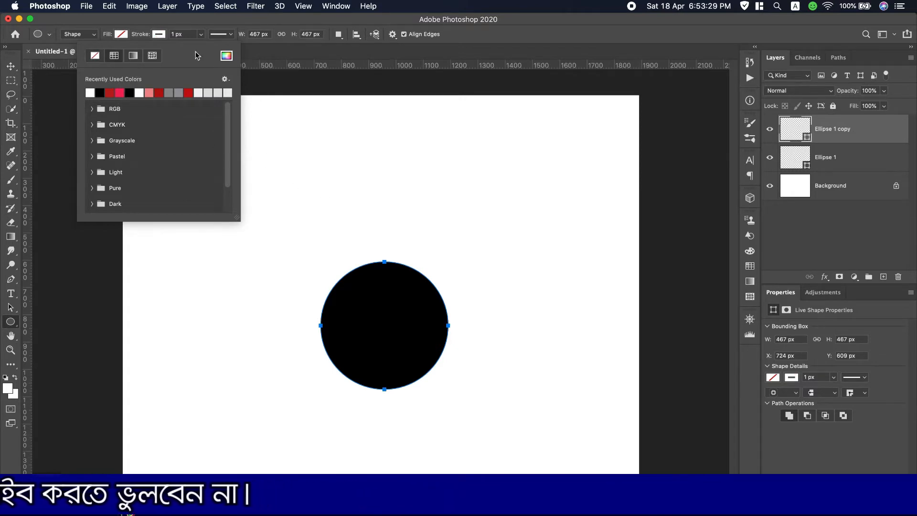
# Set the stroke width of the copied ellipse to about 10 px
pyautogui.click(220, 34)
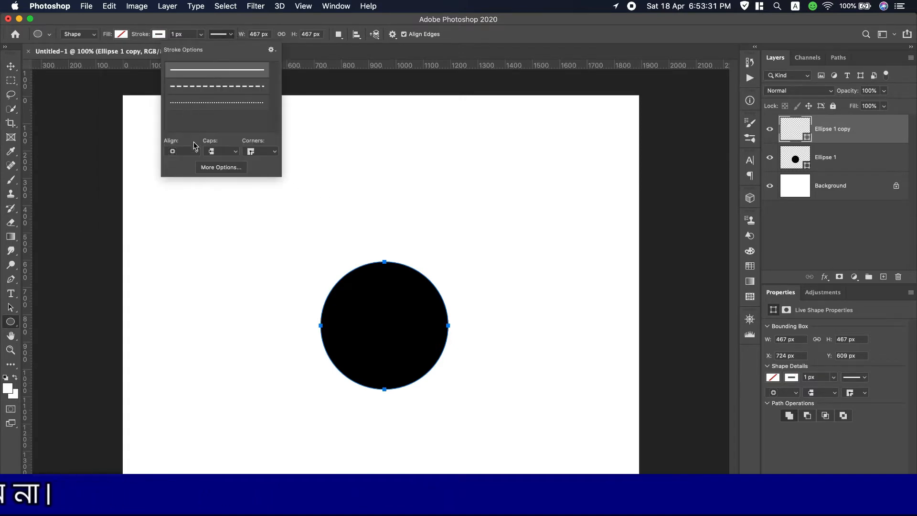
pyautogui.click(200, 34)
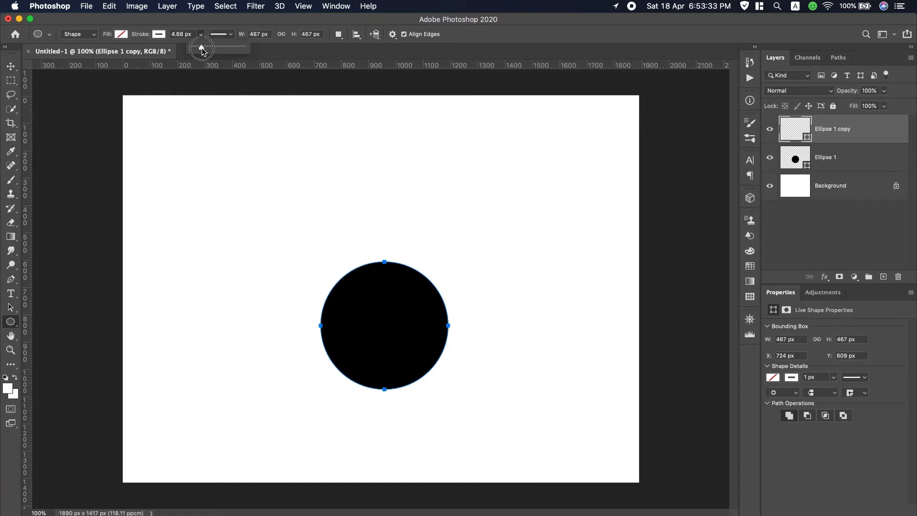
pyautogui.moveTo(202, 50); pyautogui.dragTo(204, 51)
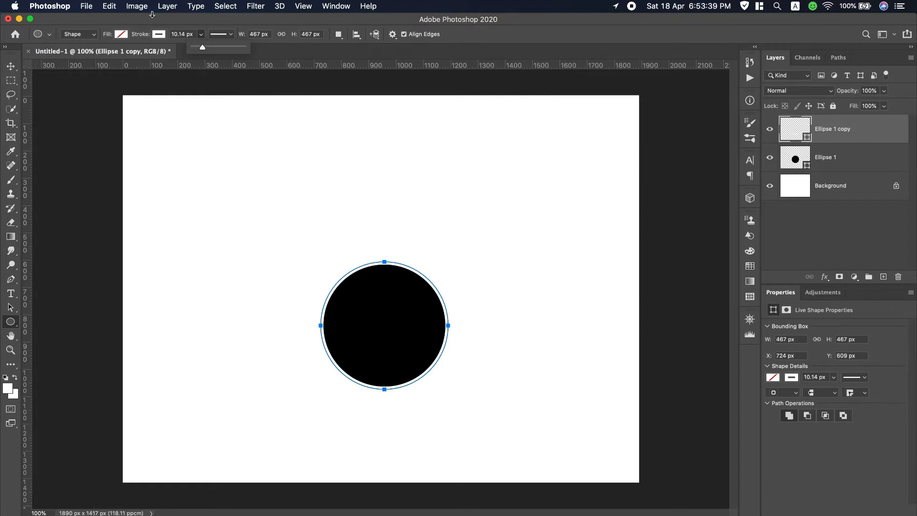
# Scale the copied ellipse about its center to about 90% so its white outline sits inside the black circle
pyautogui.click(17, 67)
pyautogui.press('super+t')
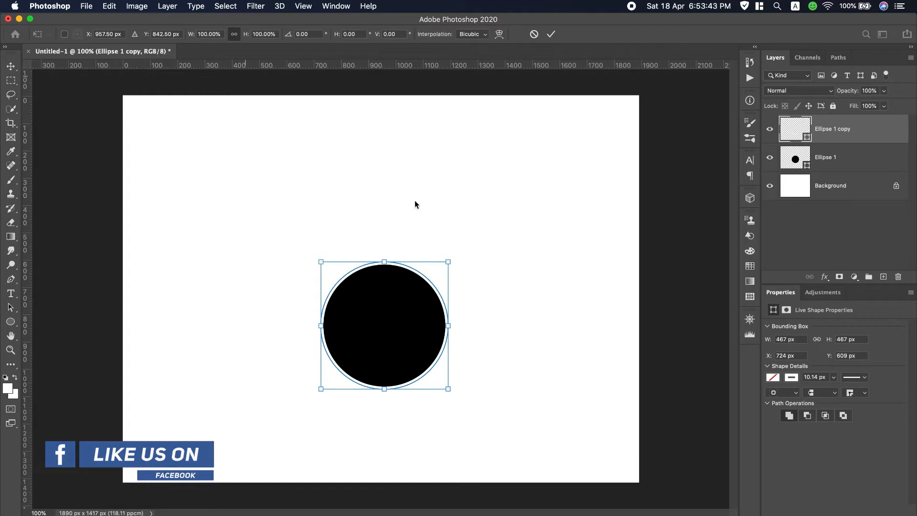
pyautogui.moveTo(448, 262); pyautogui.dragTo(442, 268)
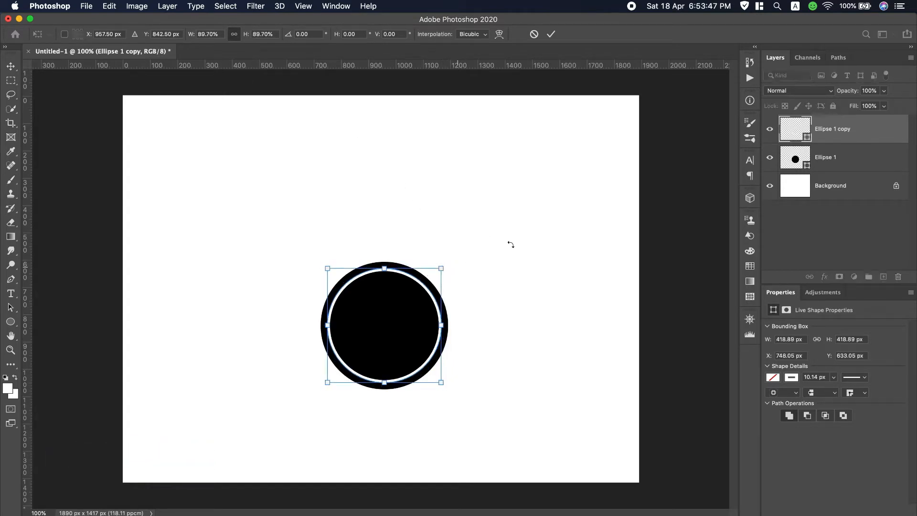
pyautogui.click(552, 35)
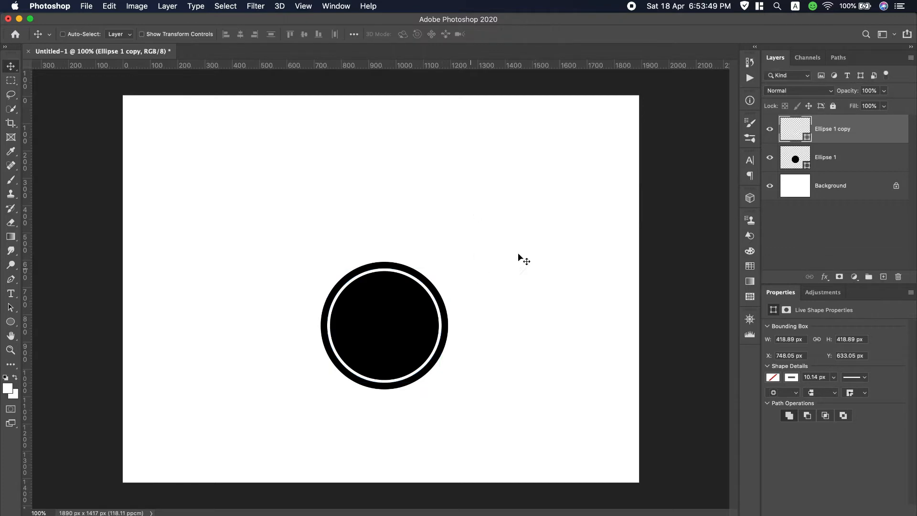
# Place the embedded image student_PNG62520.png, scale it to about 18% and position it over the black circle
pyautogui.click(84, 7)
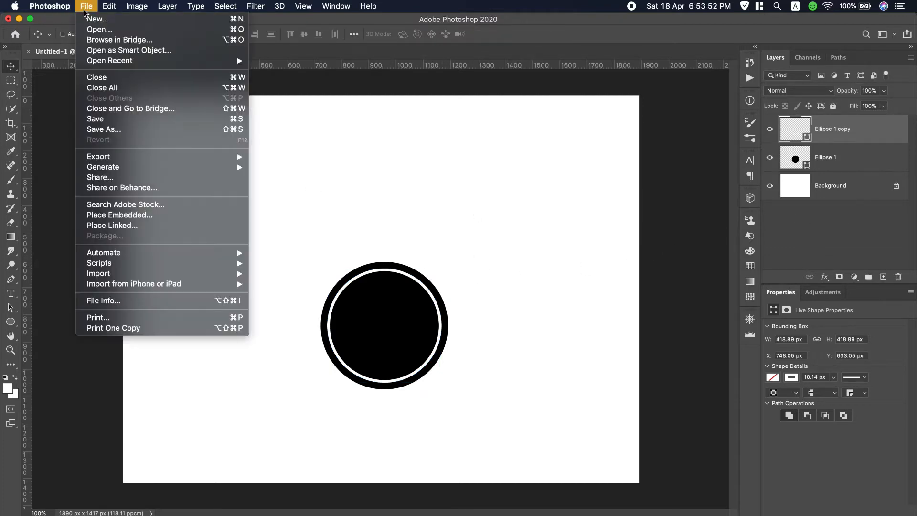
pyautogui.click(136, 215)
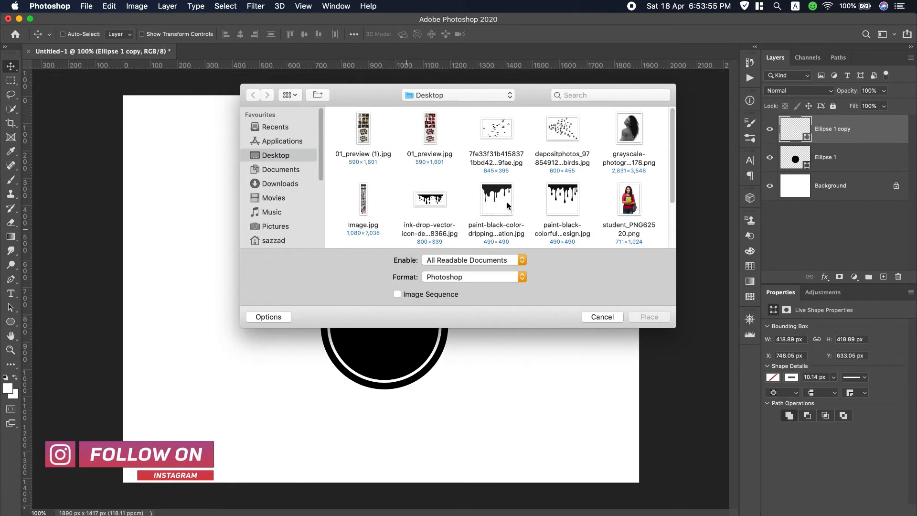
pyautogui.doubleClick(629, 199)
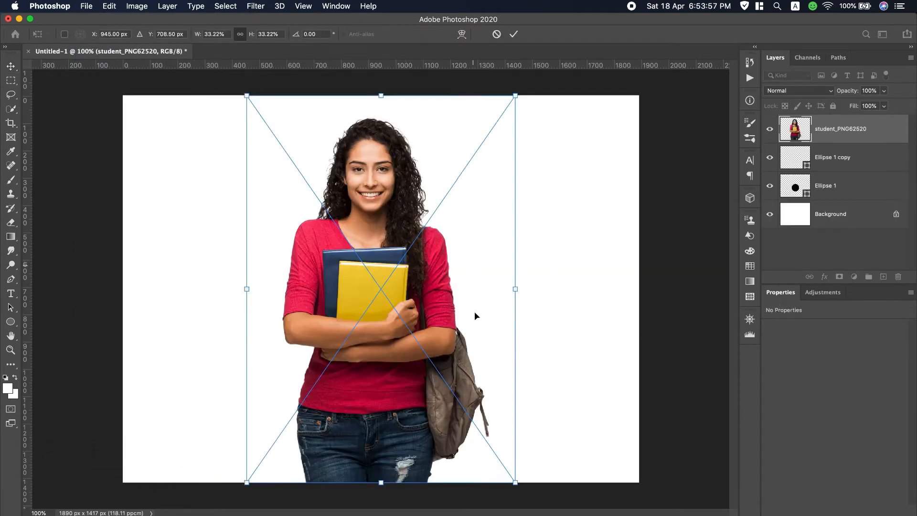
pyautogui.moveTo(515, 482); pyautogui.dragTo(376, 279)
pyautogui.moveTo(353, 225); pyautogui.dragTo(412, 287)
pyautogui.moveTo(465, 390); pyautogui.dragTo(442, 365)
pyautogui.moveTo(380, 319)
pyautogui.mouseDown()
pyautogui.moveTo(390, 334)
pyautogui.moveTo(383, 331)
pyautogui.mouseUp()
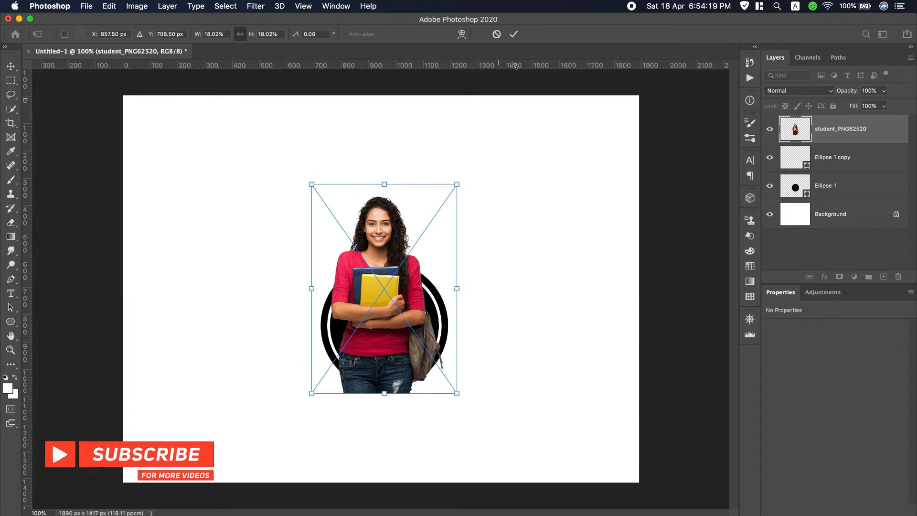
pyautogui.click(514, 33)
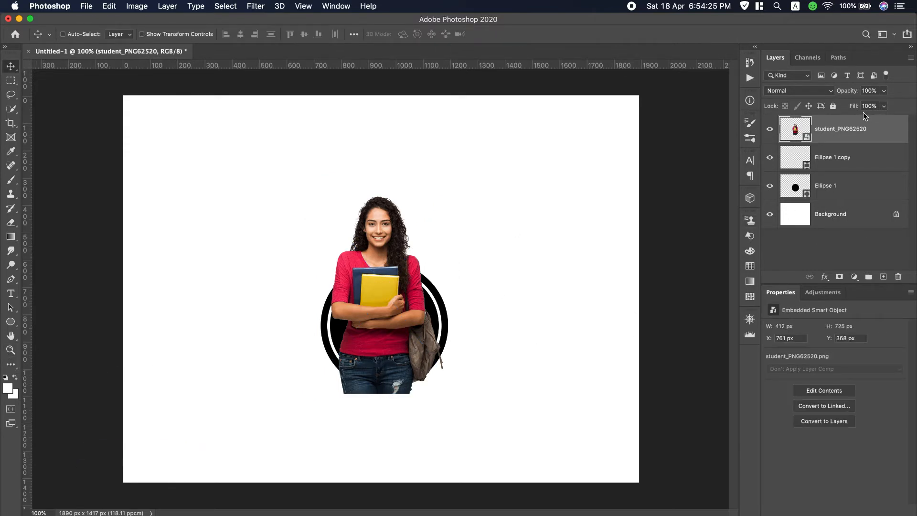
# Lower the student layer's opacity to 62% and add a layer mask to it
pyautogui.moveTo(843, 92); pyautogui.dragTo(827, 92)
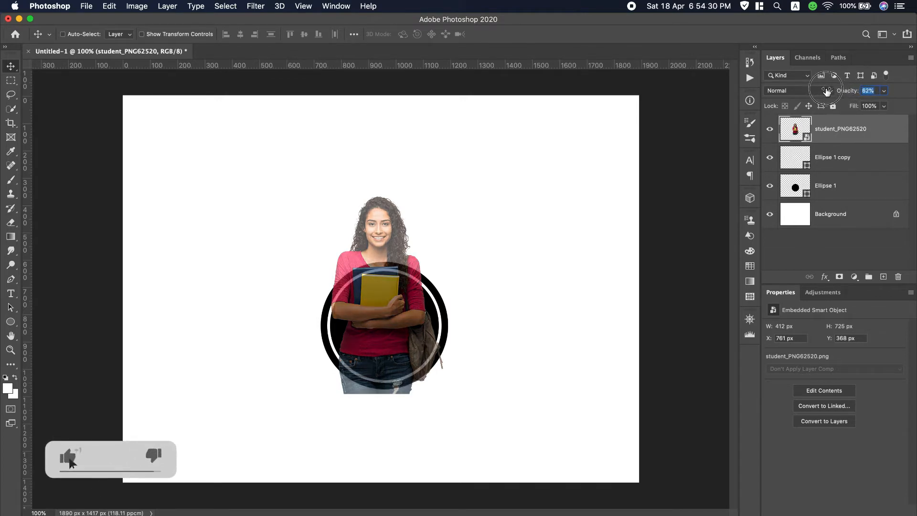
pyautogui.click(10, 351)
pyautogui.moveTo(378, 396); pyautogui.dragTo(399, 400)
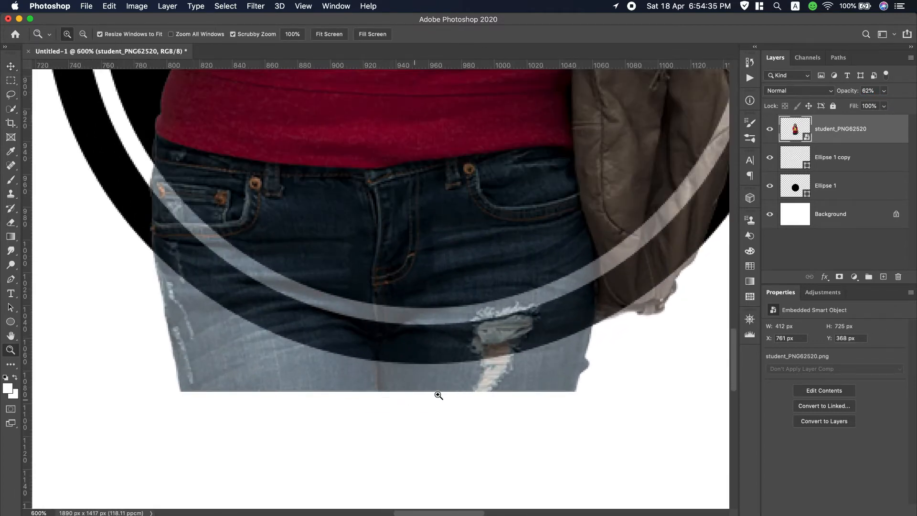
pyautogui.click(839, 277)
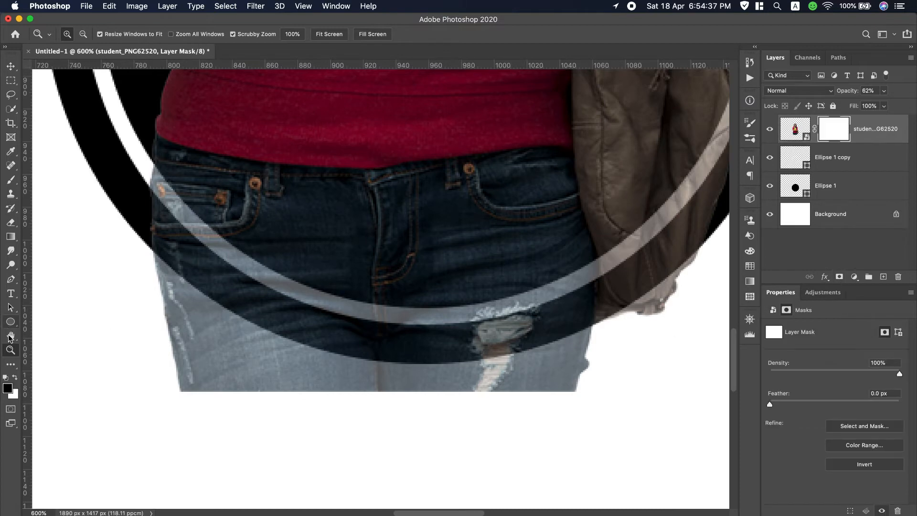
# Mask out the jeans and bag parts outside the circle's lower edge with a 30 px black brush
pyautogui.click(13, 182)
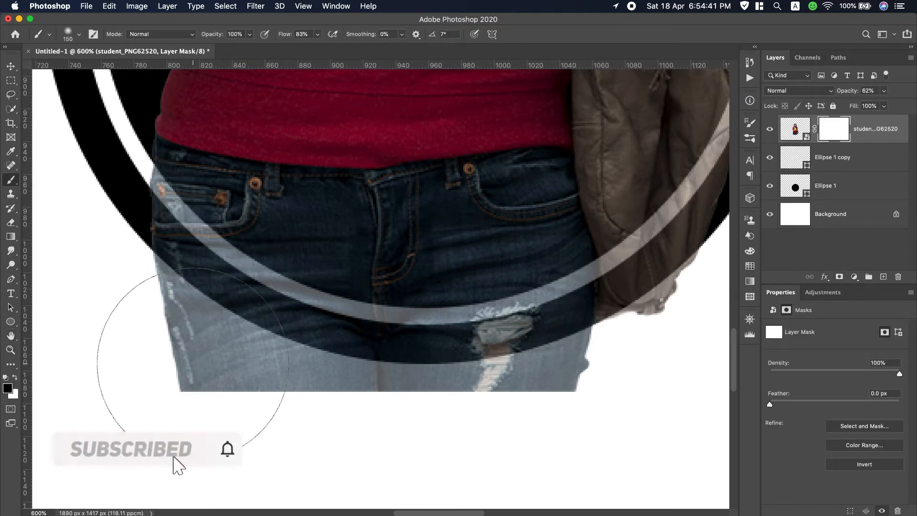
pyautogui.press('[')
pyautogui.press('[')
pyautogui.press('[')
pyautogui.press('[')
pyautogui.press('[')
pyautogui.press('[')
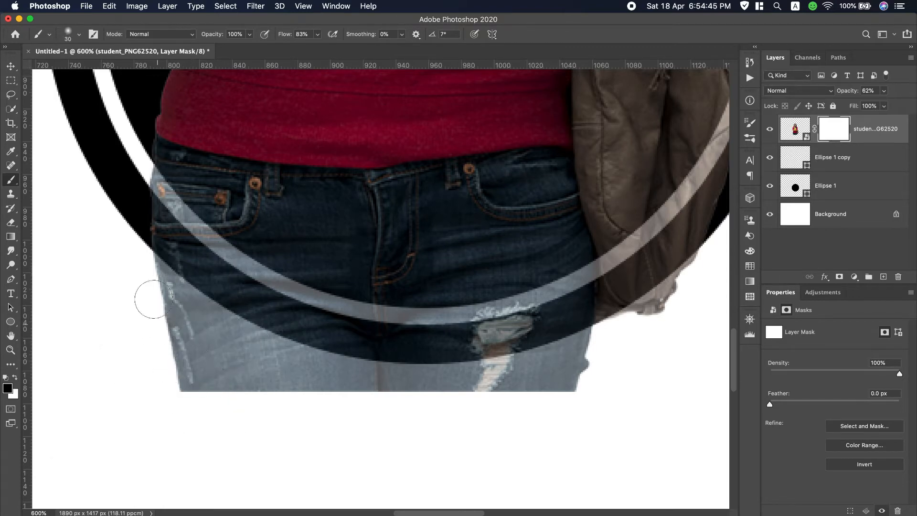
pyautogui.moveTo(149, 277)
pyautogui.mouseDown()
pyautogui.moveTo(168, 308)
pyautogui.moveTo(256, 379)
pyautogui.moveTo(266, 356)
pyautogui.moveTo(199, 322)
pyautogui.moveTo(253, 347)
pyautogui.moveTo(145, 275)
pyautogui.moveTo(193, 318)
pyautogui.moveTo(137, 266)
pyautogui.moveTo(181, 319)
pyautogui.moveTo(272, 360)
pyautogui.moveTo(338, 371)
pyautogui.moveTo(262, 352)
pyautogui.moveTo(348, 385)
pyautogui.moveTo(439, 385)
pyautogui.moveTo(352, 375)
pyautogui.moveTo(386, 387)
pyautogui.moveTo(511, 374)
pyautogui.moveTo(449, 385)
pyautogui.moveTo(580, 361)
pyautogui.moveTo(485, 382)
pyautogui.moveTo(595, 342)
pyautogui.moveTo(506, 378)
pyautogui.moveTo(543, 389)
pyautogui.moveTo(610, 369)
pyautogui.moveTo(612, 347)
pyautogui.moveTo(559, 366)
pyautogui.mouseUp()
pyautogui.moveTo(337, 395)
pyautogui.mouseDown()
pyautogui.moveTo(185, 352)
pyautogui.moveTo(177, 383)
pyautogui.moveTo(266, 388)
pyautogui.moveTo(249, 354)
pyautogui.moveTo(344, 380)
pyautogui.moveTo(261, 404)
pyautogui.mouseUp()
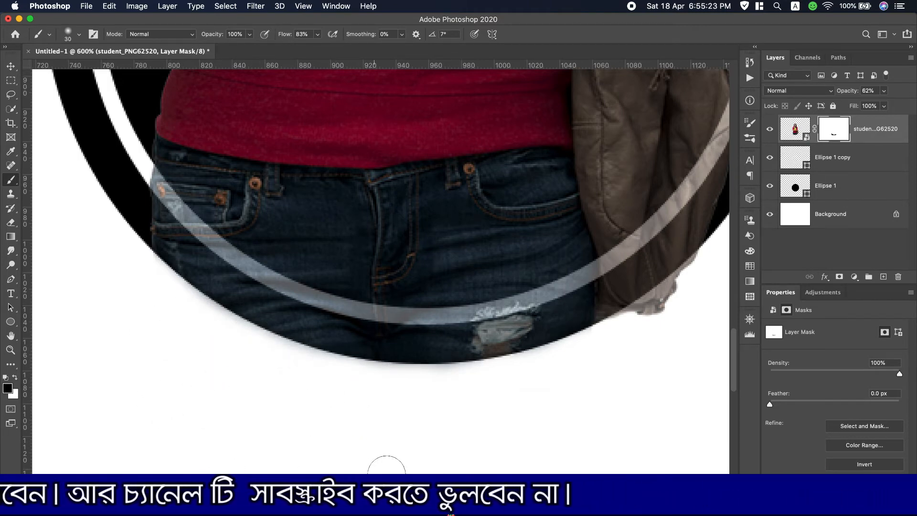
pyautogui.moveTo(585, 271)
pyautogui.mouseDown()
pyautogui.moveTo(500, 333)
pyautogui.moveTo(370, 385)
pyautogui.mouseUp()
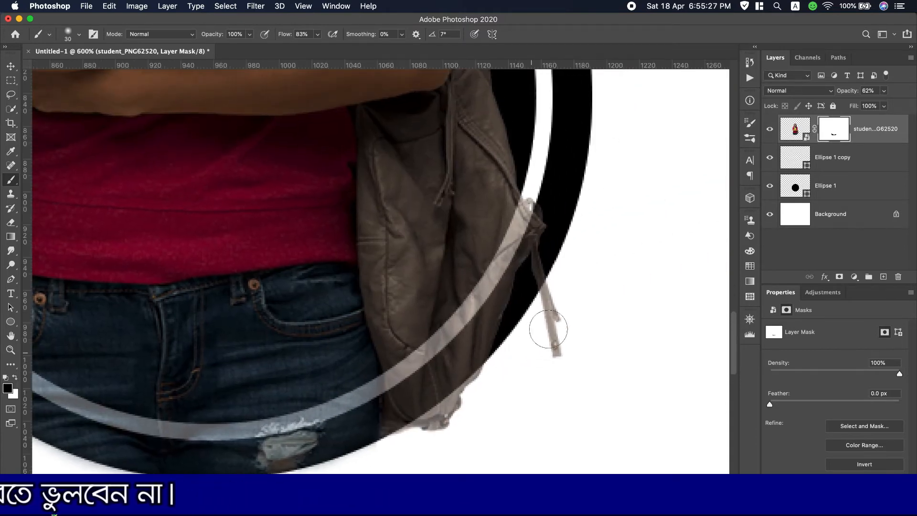
pyautogui.moveTo(559, 299)
pyautogui.mouseDown()
pyautogui.moveTo(553, 307)
pyautogui.moveTo(563, 291)
pyautogui.moveTo(544, 338)
pyautogui.moveTo(549, 363)
pyautogui.moveTo(559, 293)
pyautogui.moveTo(522, 374)
pyautogui.moveTo(407, 438)
pyautogui.moveTo(447, 428)
pyautogui.moveTo(497, 379)
pyautogui.moveTo(477, 400)
pyautogui.mouseUp()
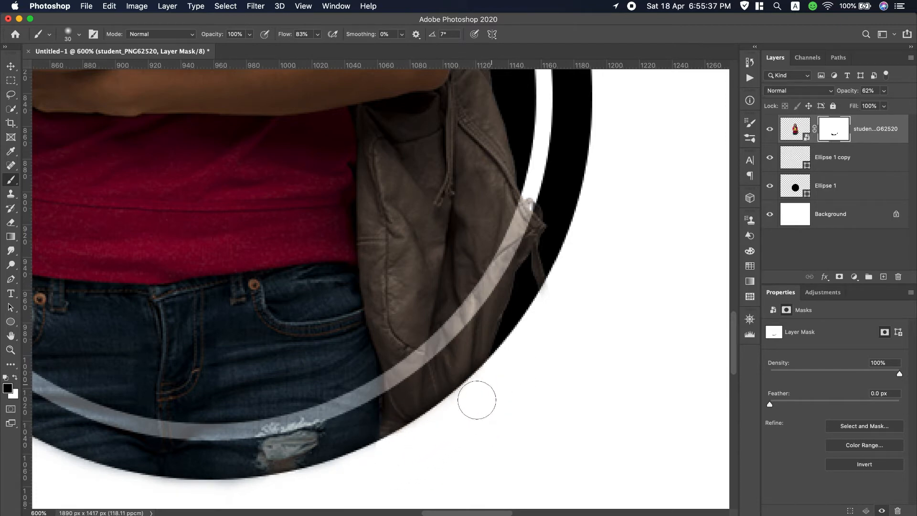
# Restore the student layer's opacity to 100%
pyautogui.click(10, 349)
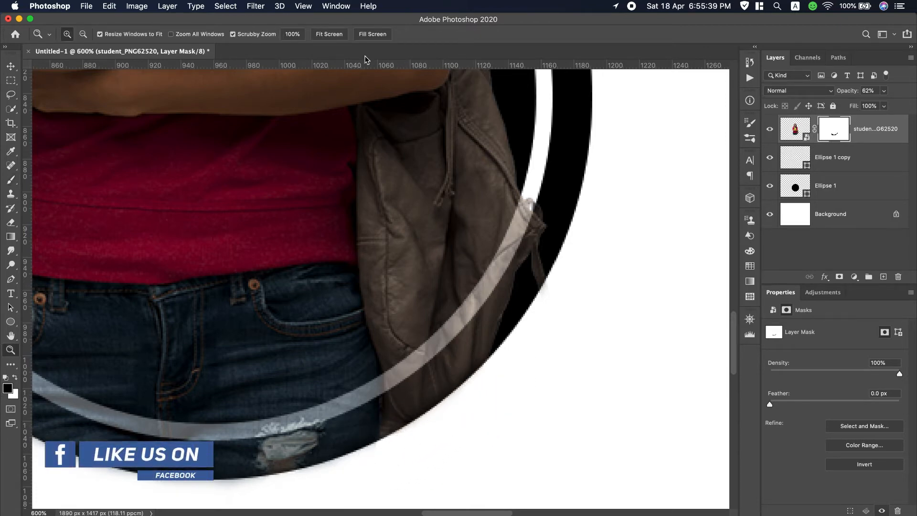
pyautogui.click(316, 37)
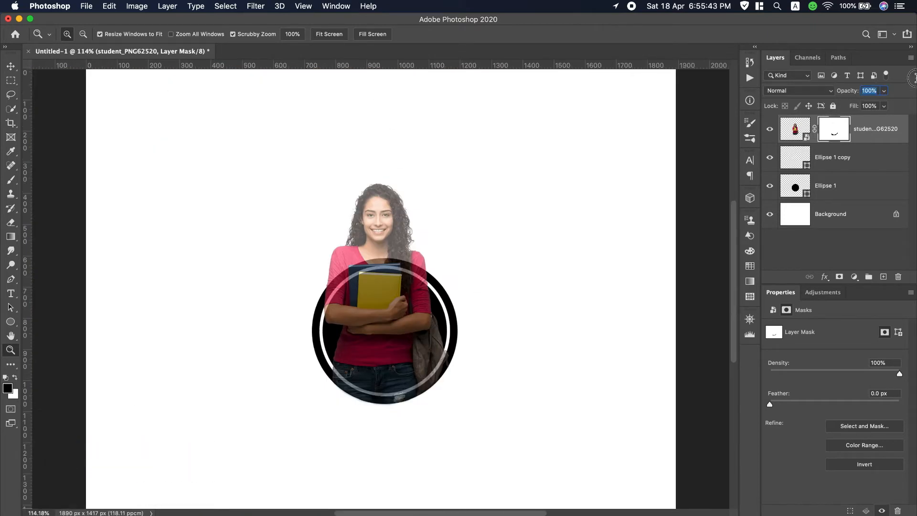
pyautogui.press('Return')
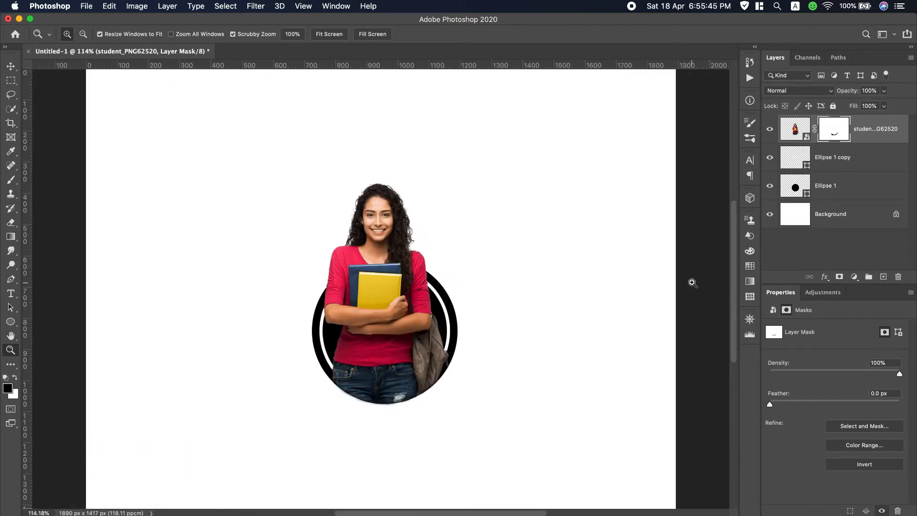
# Place the embedded paint-black-color-dripping illustration, positioned over the lower half of the circle
pyautogui.click(87, 7)
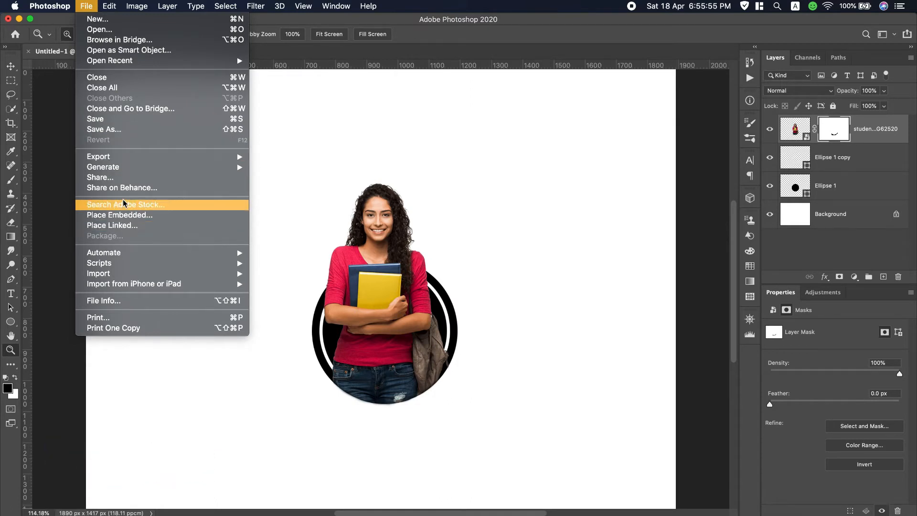
pyautogui.click(127, 216)
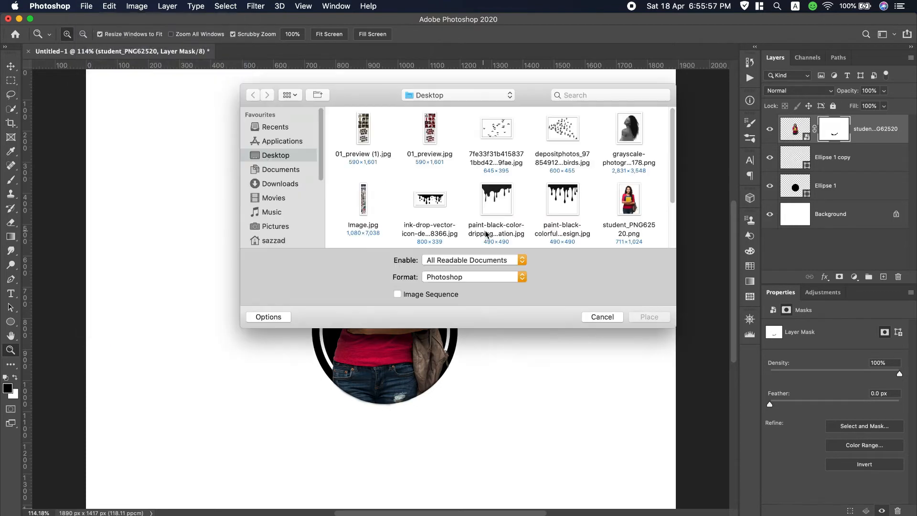
pyautogui.doubleClick(493, 208)
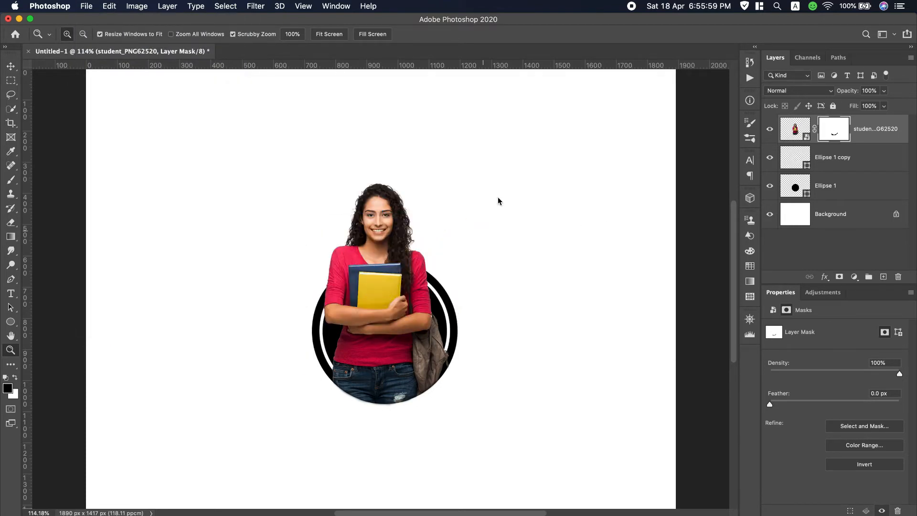
pyautogui.moveTo(398, 235); pyautogui.dragTo(418, 290)
pyautogui.click(514, 35)
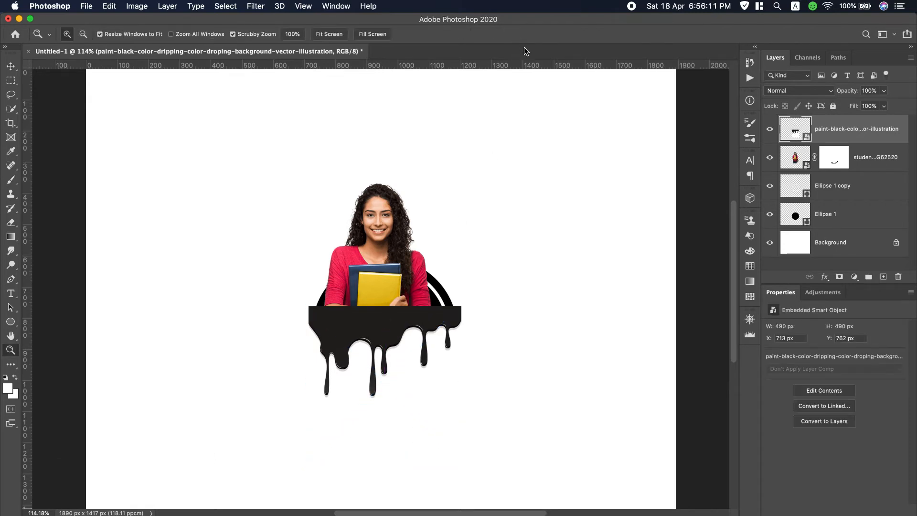
# Set the paint-drip layer's blend mode to Screen and move it down slightly over the circle
pyautogui.click(815, 90)
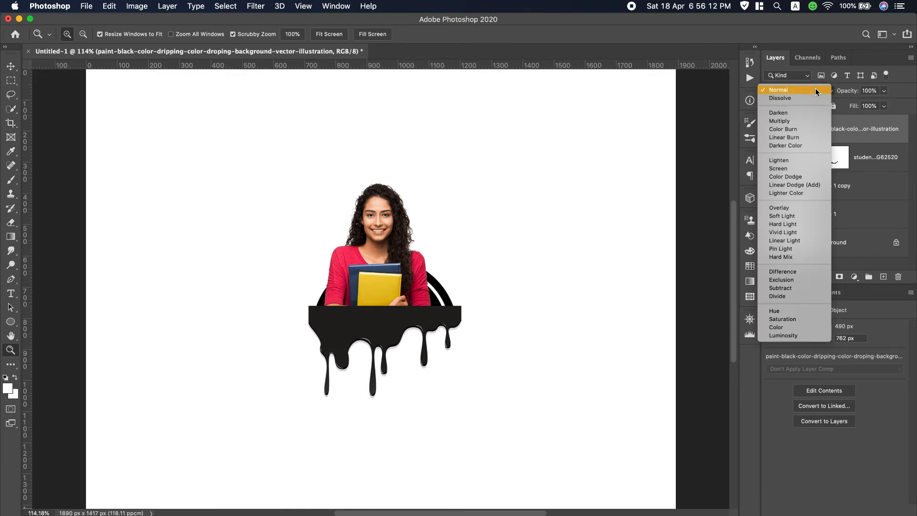
pyautogui.click(780, 167)
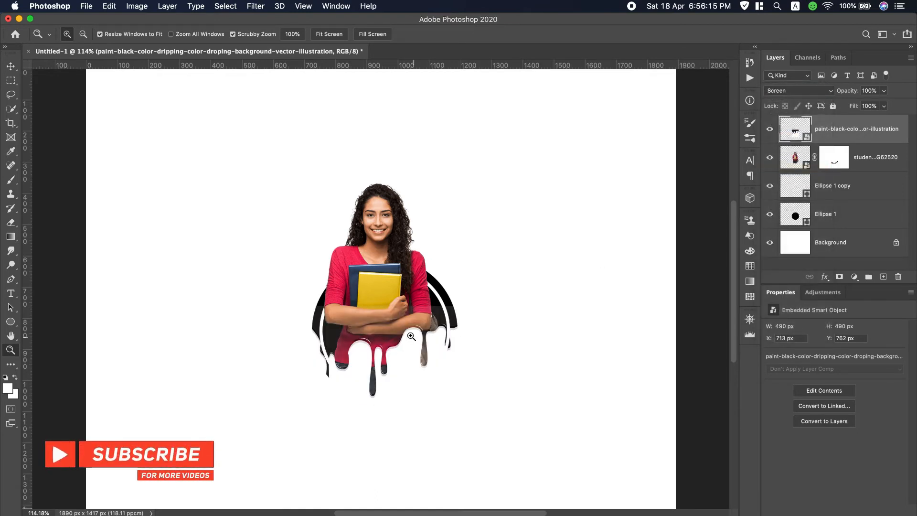
pyautogui.click(10, 66)
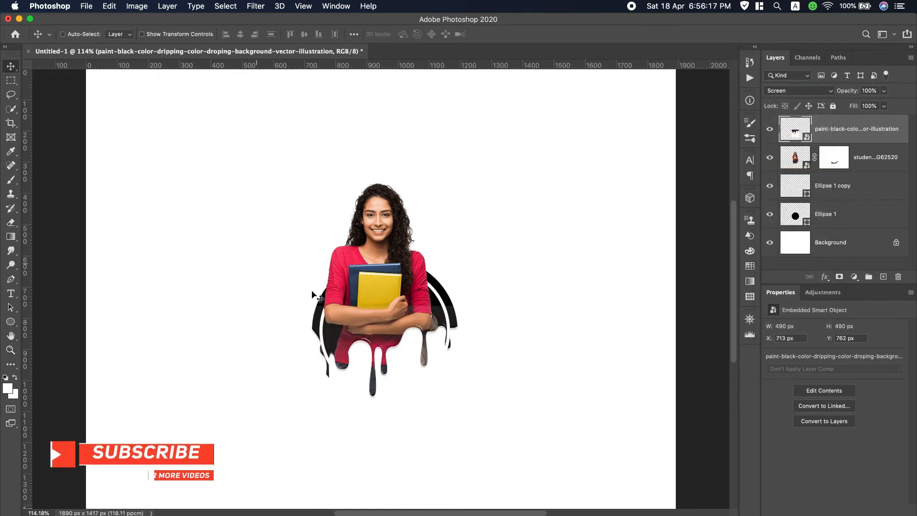
pyautogui.moveTo(385, 325)
pyautogui.mouseDown()
pyautogui.moveTo(387, 348)
pyautogui.moveTo(388, 332)
pyautogui.mouseUp()
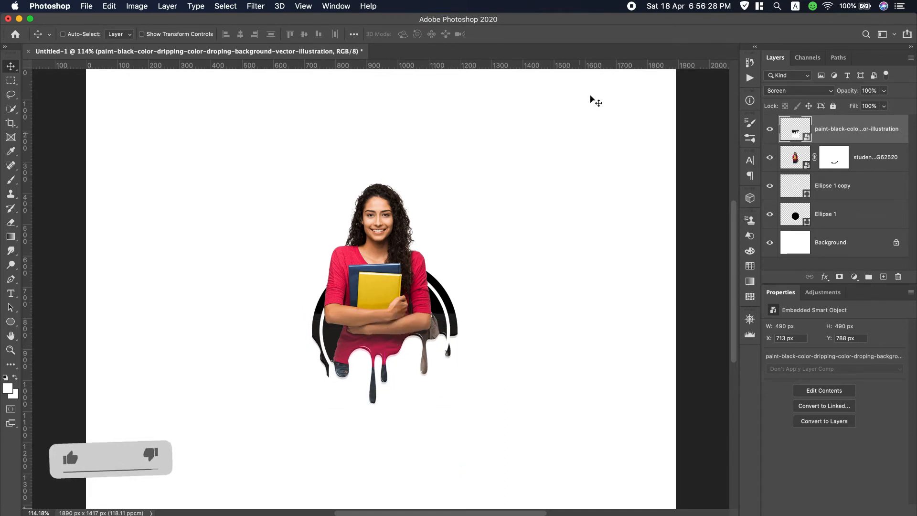
# Add a layer mask to the paint-drip layer and brush out its solid upper band over the arms with a 40 px brush
pyautogui.click(839, 278)
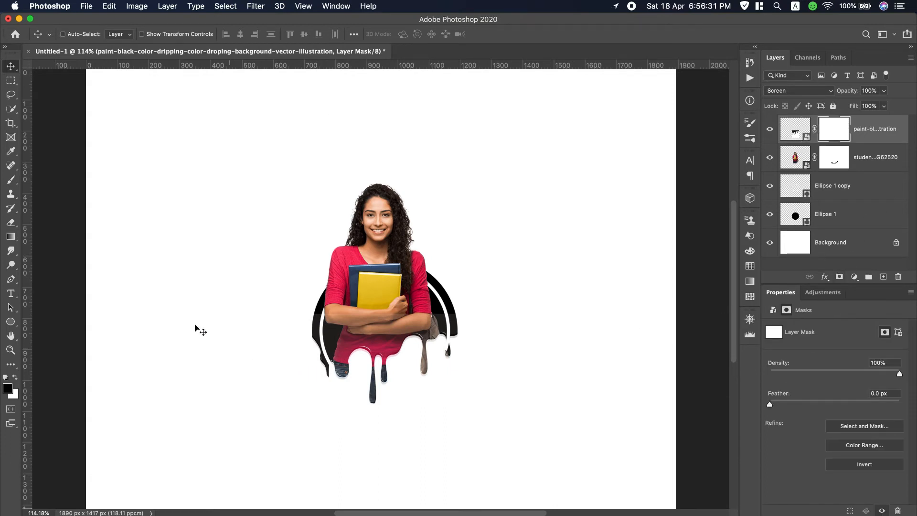
pyautogui.click(4, 181)
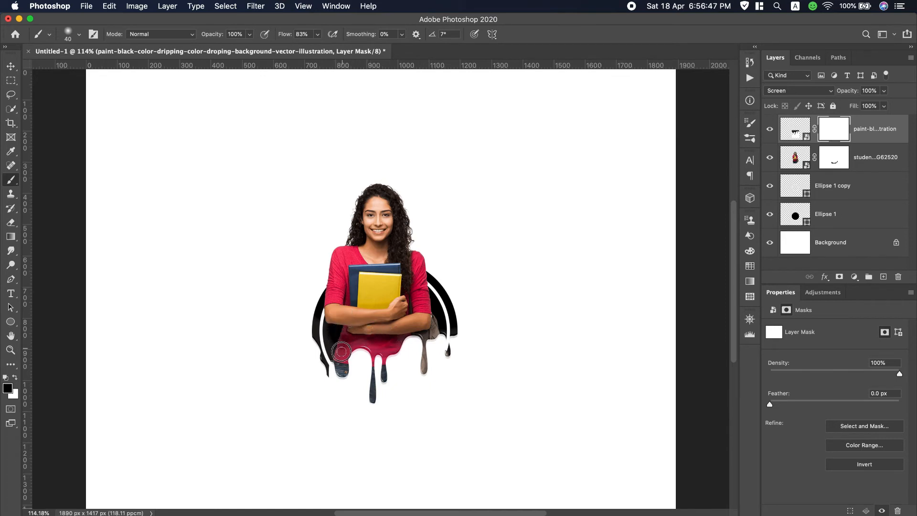
pyautogui.moveTo(310, 327)
pyautogui.mouseDown()
pyautogui.moveTo(334, 322)
pyautogui.moveTo(342, 305)
pyautogui.moveTo(370, 323)
pyautogui.moveTo(391, 314)
pyautogui.mouseUp()
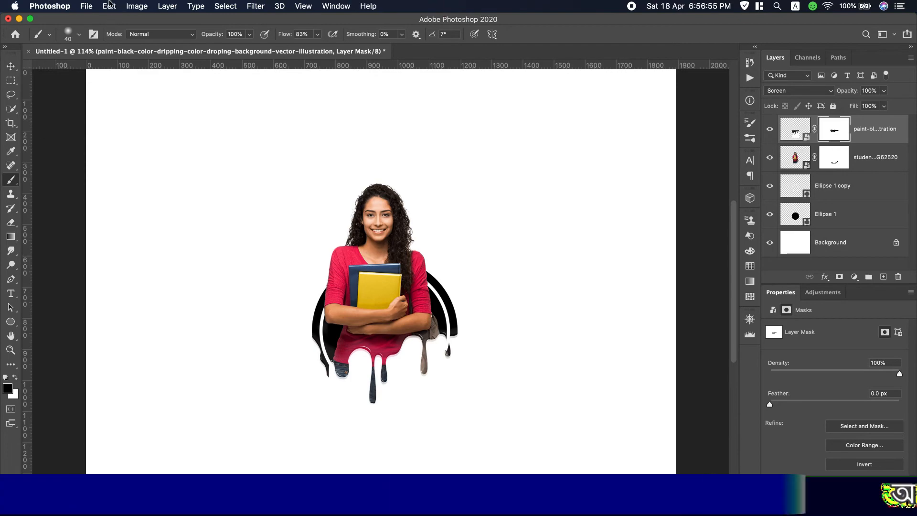
# Place the embedded flying-birds image 7fe33f31b4158371bbd42a983e039fae.jpg, scaled to about 62% over the student and the upper canvas
pyautogui.click(77, 9)
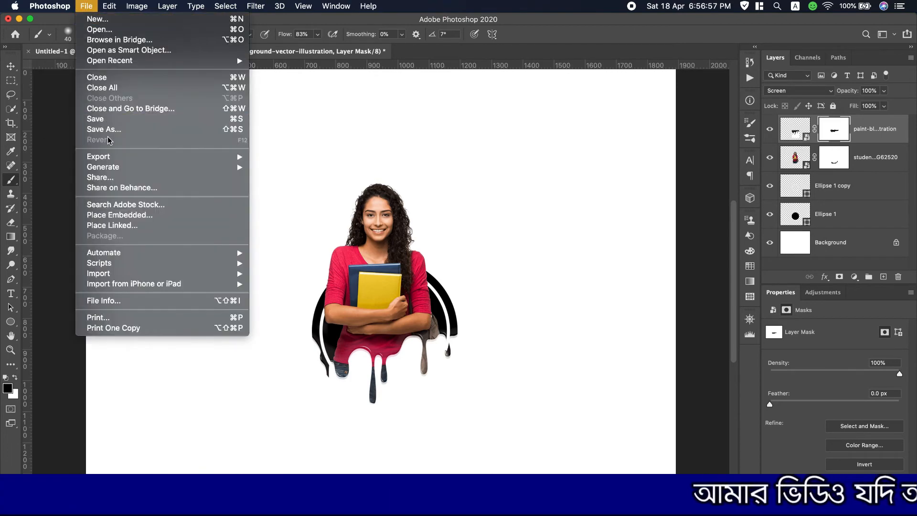
pyautogui.click(131, 216)
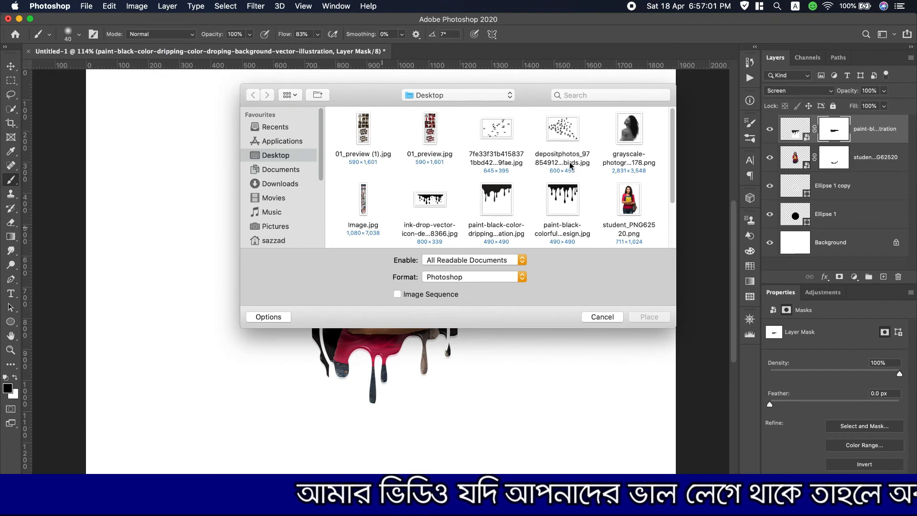
pyautogui.click(496, 131)
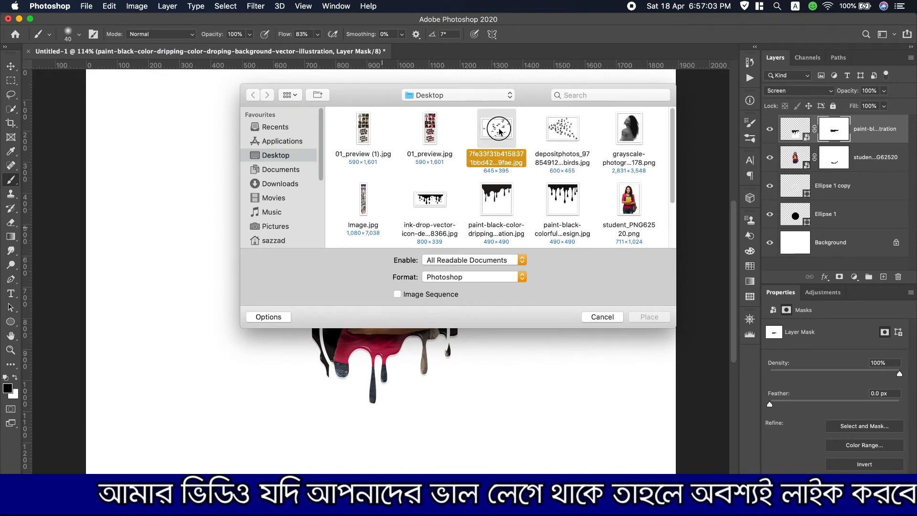
pyautogui.doubleClick(499, 132)
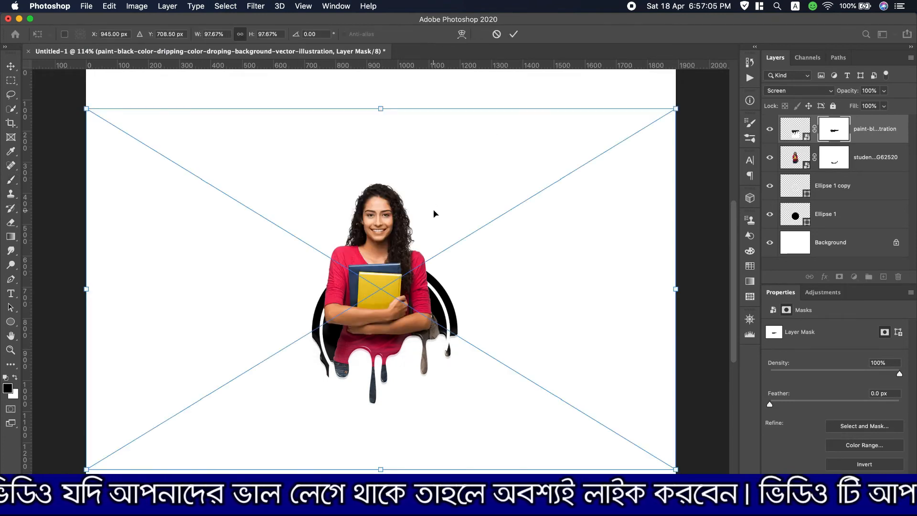
pyautogui.moveTo(675, 470); pyautogui.dragTo(485, 300)
pyautogui.moveTo(372, 165); pyautogui.dragTo(494, 166)
pyautogui.click(514, 34)
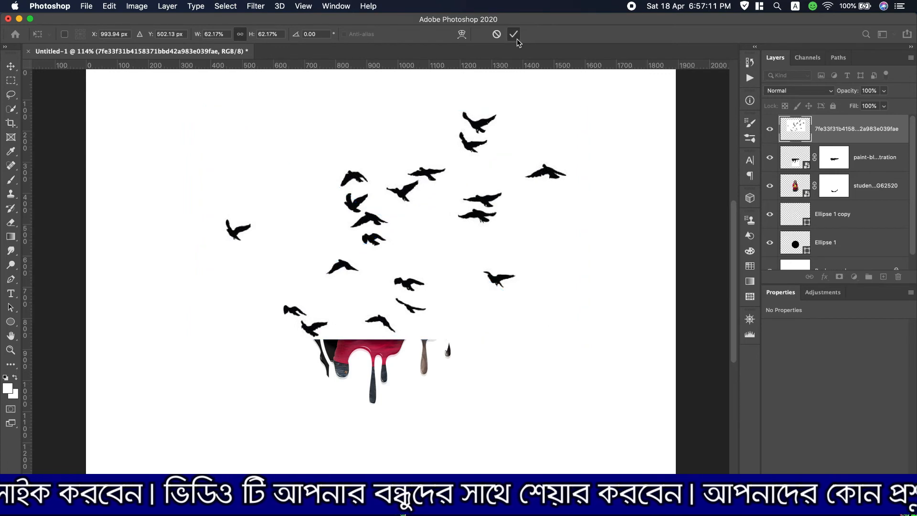
# Set the birds layer's blend mode to Multiply, scale it to about 48% and position the flock around the student's head
pyautogui.click(795, 90)
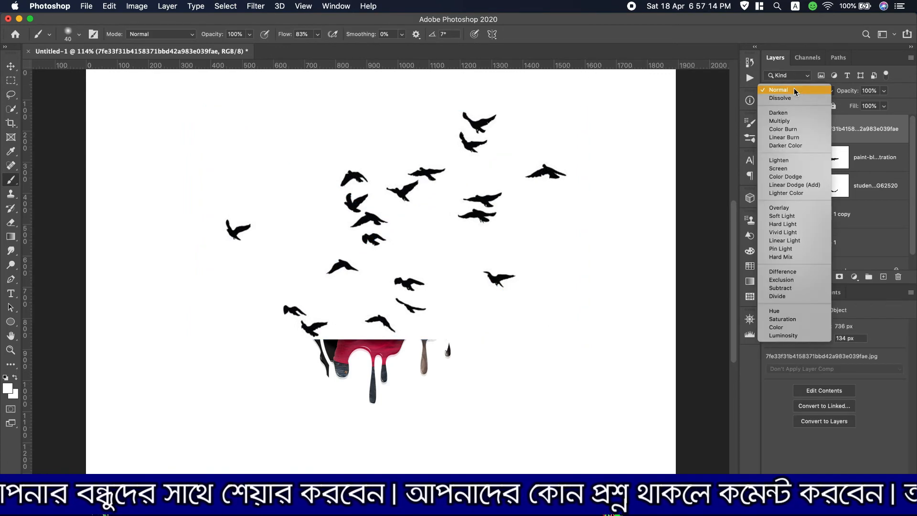
pyautogui.click(795, 122)
pyautogui.press('super+t')
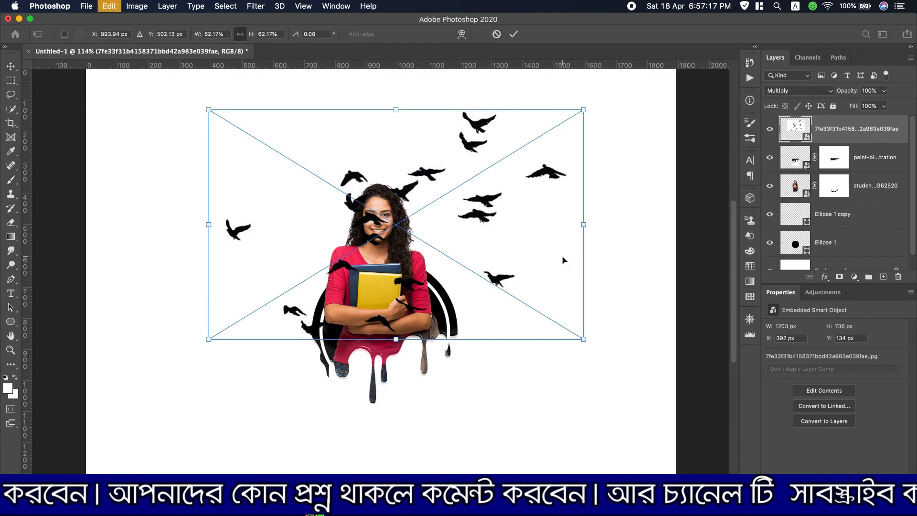
pyautogui.moveTo(584, 339); pyautogui.dragTo(498, 287)
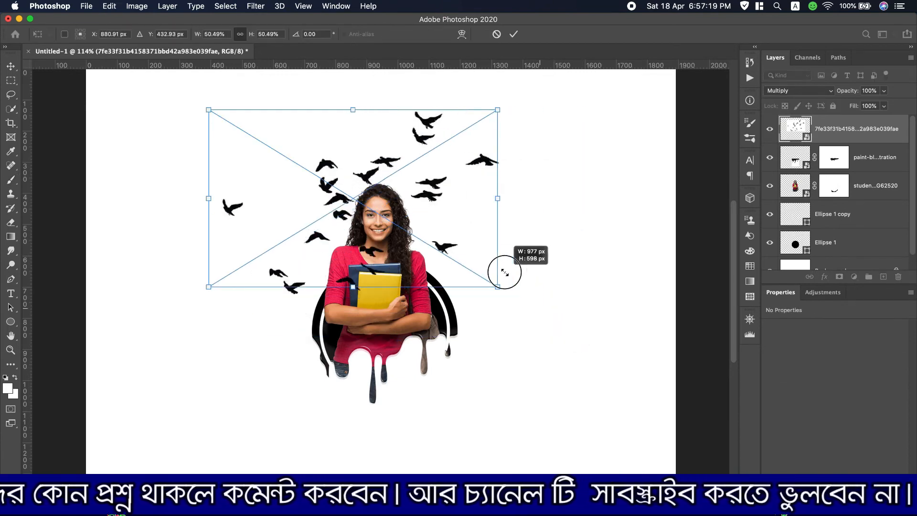
pyautogui.moveTo(374, 167); pyautogui.dragTo(383, 162)
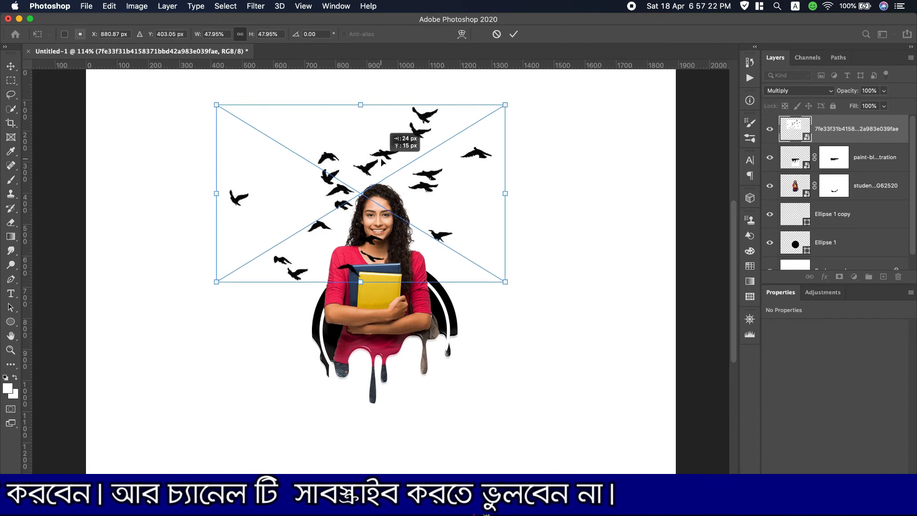
pyautogui.click(514, 34)
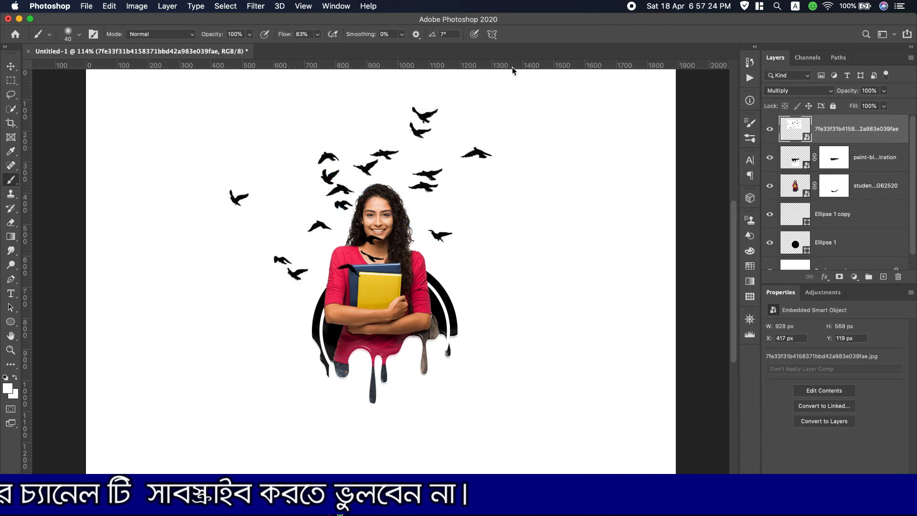
# Mask the birds layer from the student layer's outline and invert the mask to hide the birds overlapping her
pyautogui.click(803, 190)
pyautogui.keyDown('super'); pyautogui.click(802, 189); pyautogui.keyUp('super')
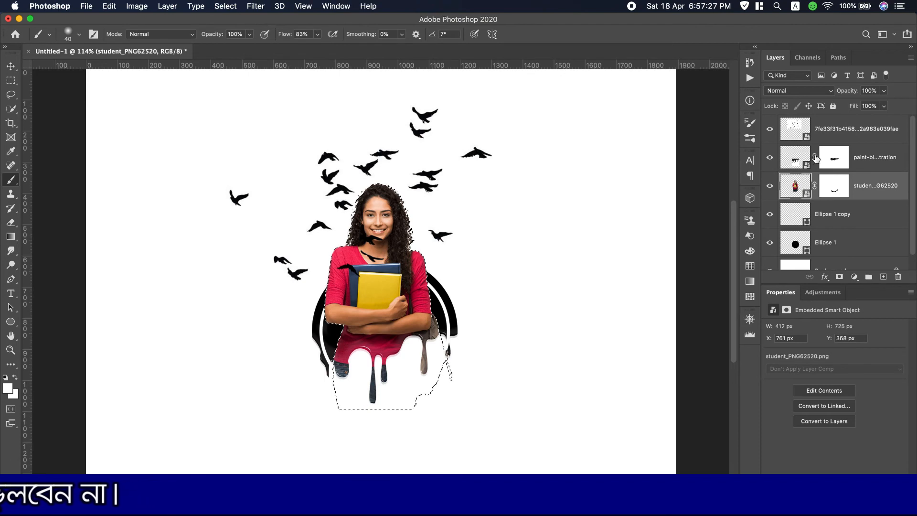
pyautogui.click(843, 129)
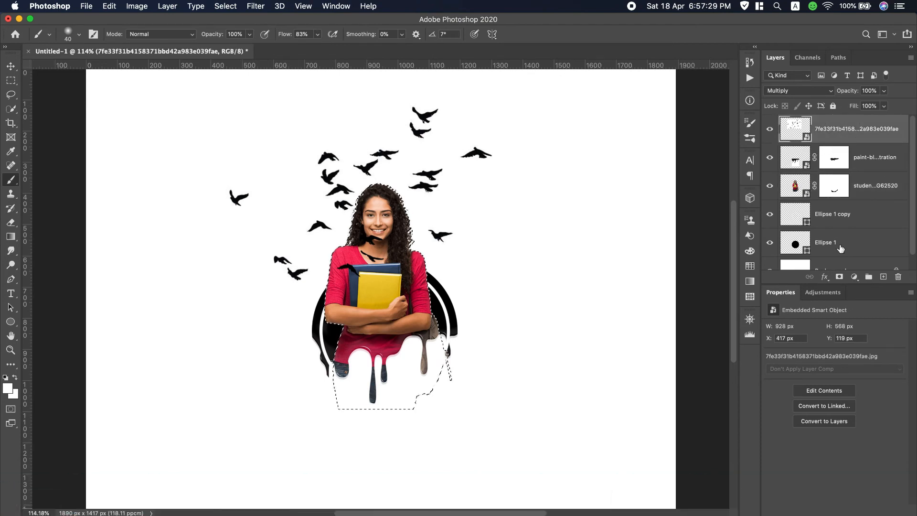
pyautogui.click(840, 277)
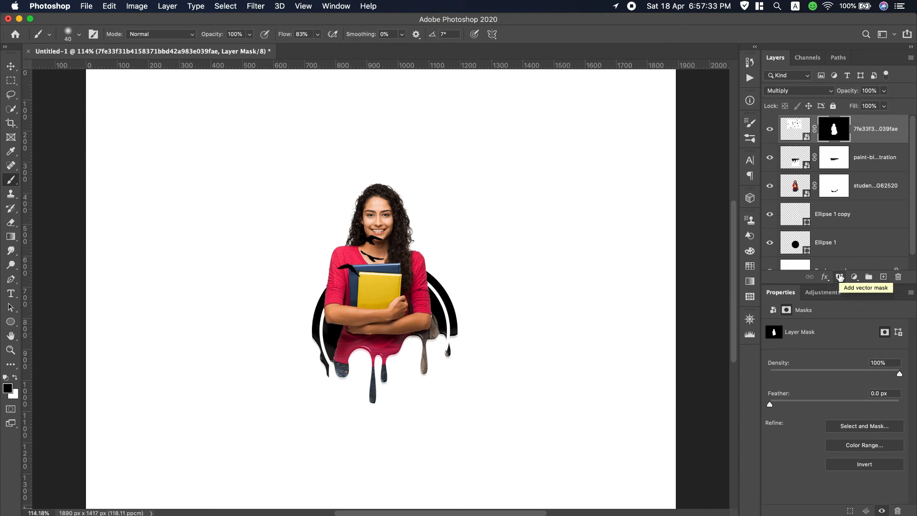
pyautogui.press('super+i')
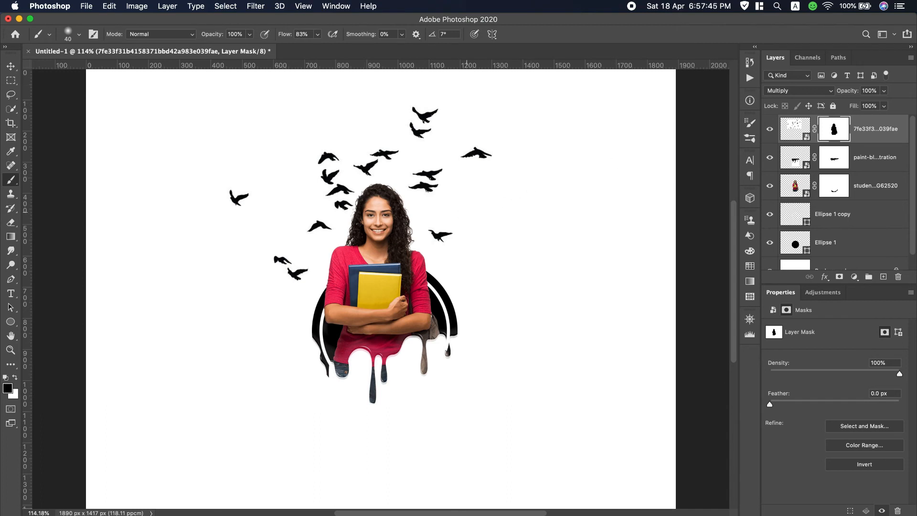
# Add the text "Dropping Paint Effect" below the drips in 24 pt Lemon Jelly Personal Use
pyautogui.click(11, 294)
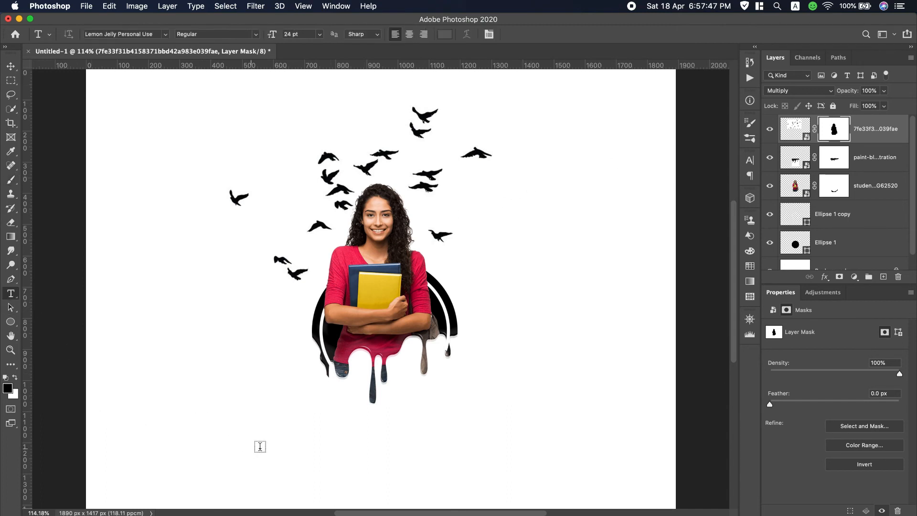
pyautogui.click(318, 440)
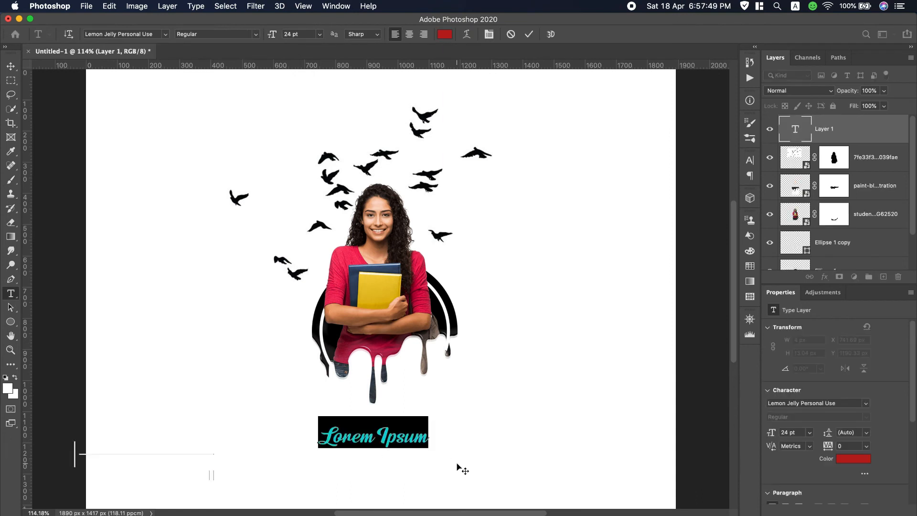
pyautogui.write('Dropp')
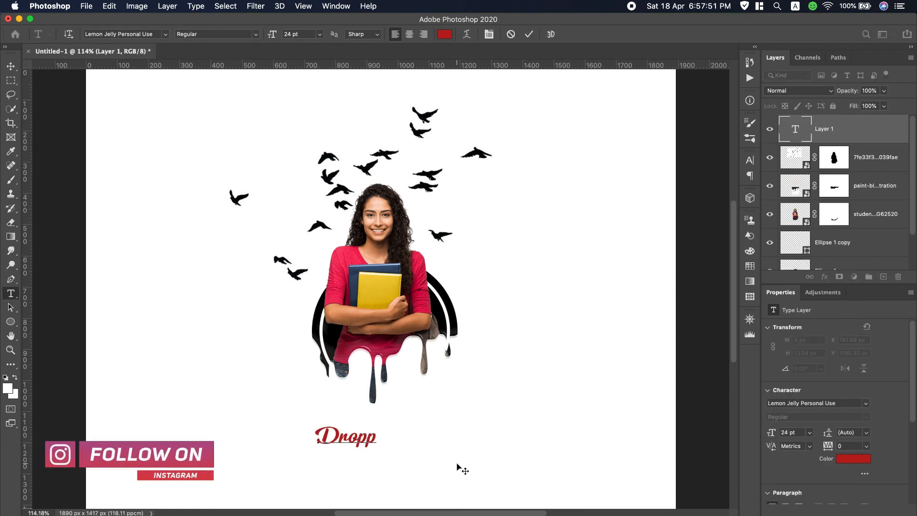
pyautogui.write('ing P')
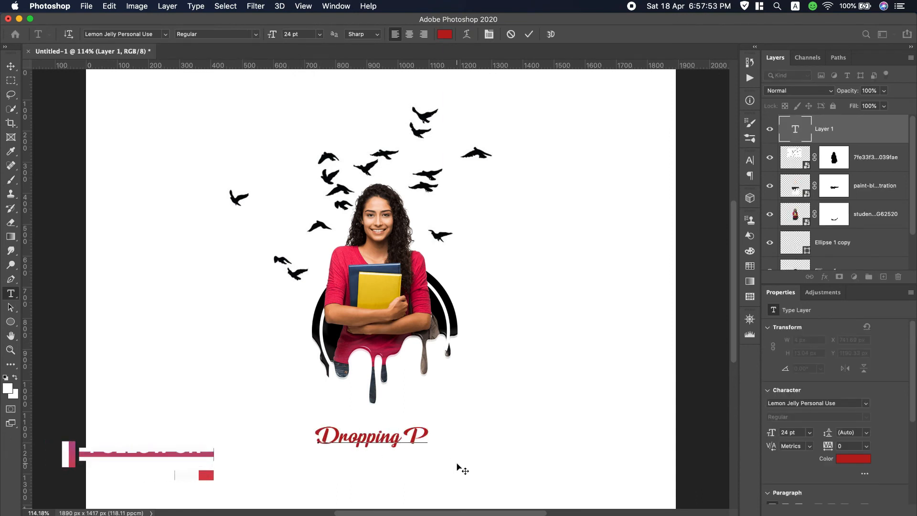
pyautogui.write('aint E')
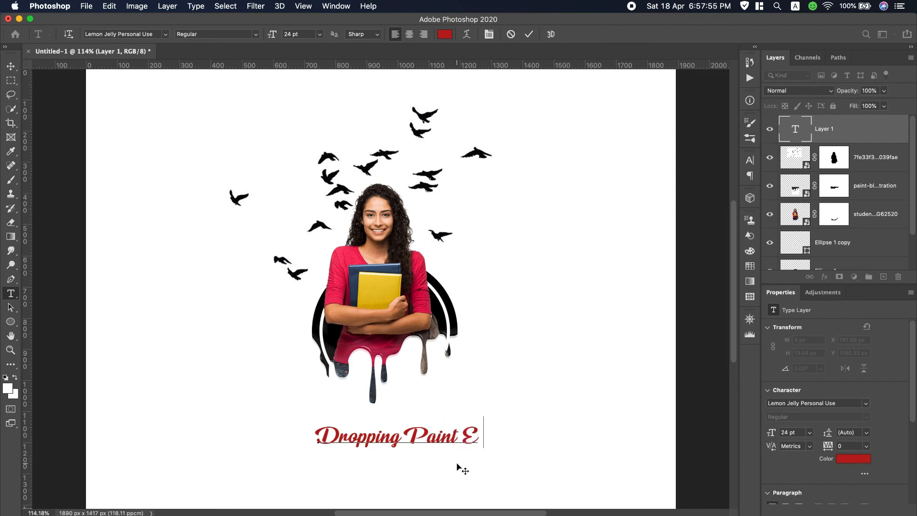
pyautogui.write('ffect')
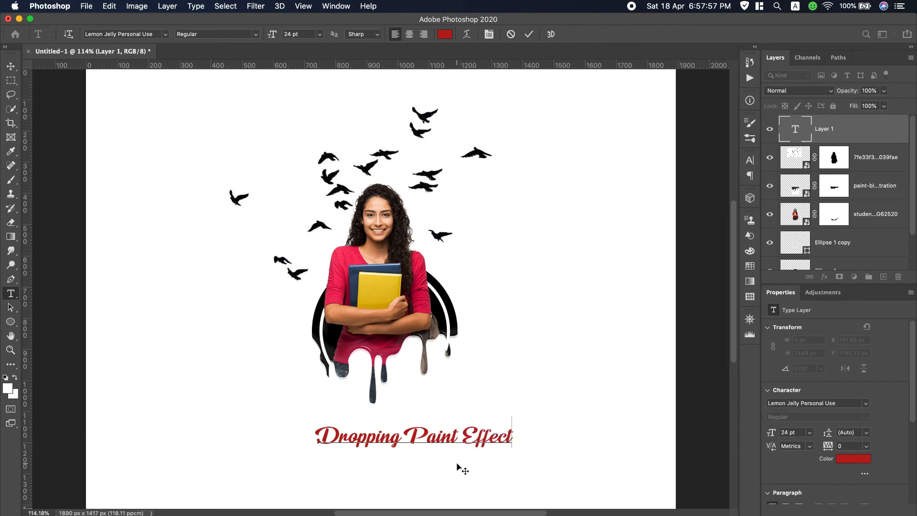
pyautogui.click(10, 65)
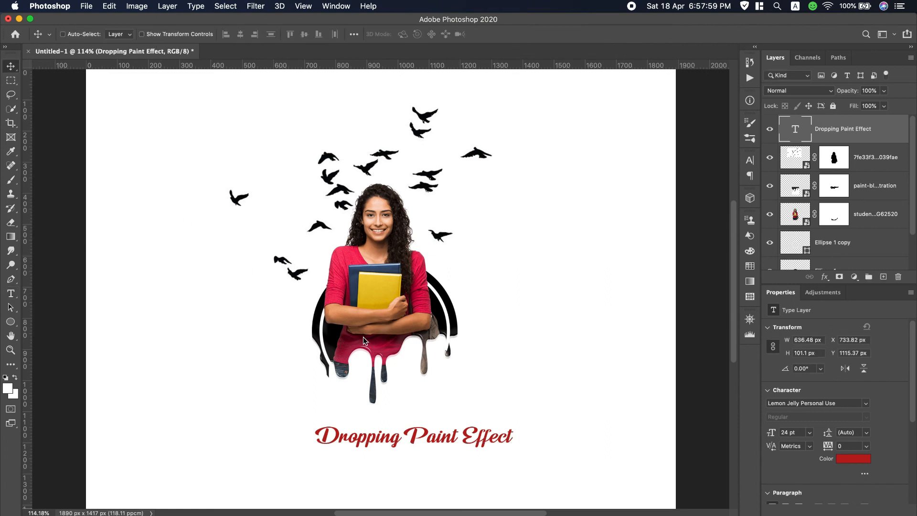
# Scale the text down to about 20 pt and move it closer beneath the paint drips, centred under the portrait
pyautogui.press('super+t')
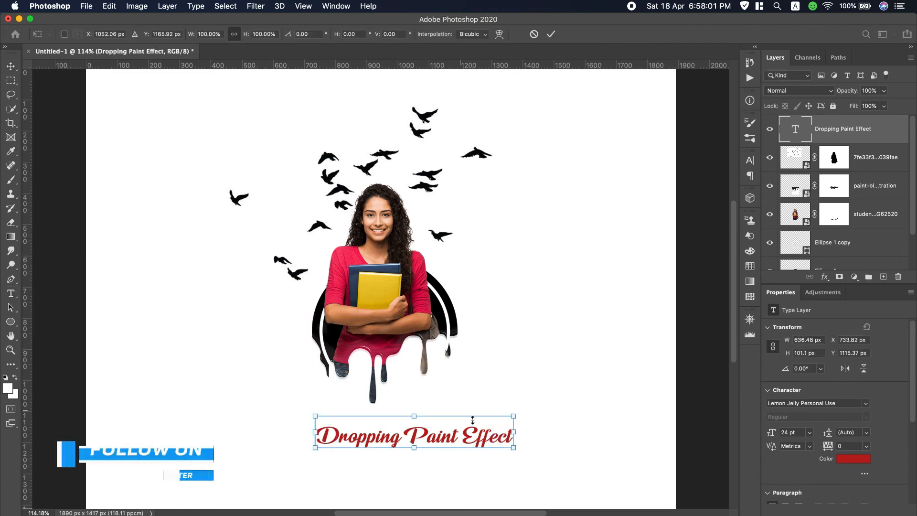
pyautogui.moveTo(513, 447); pyautogui.dragTo(481, 433)
pyautogui.click(552, 34)
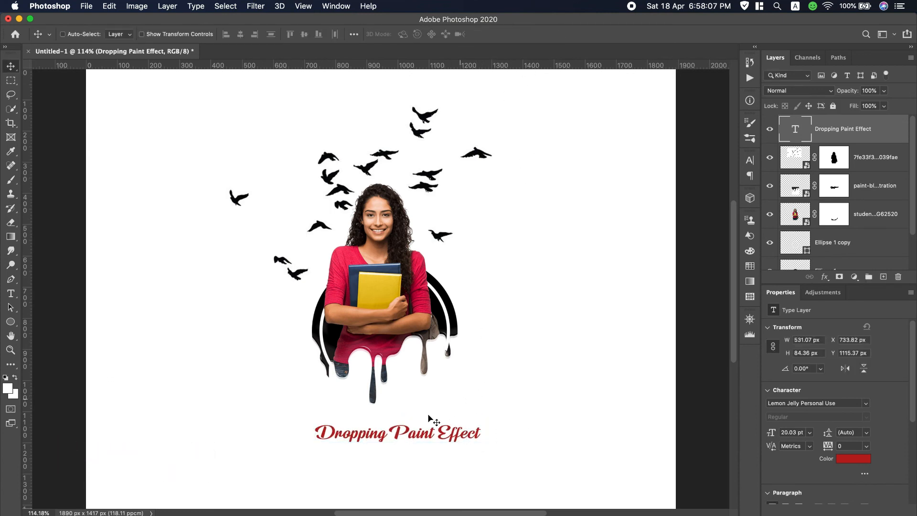
pyautogui.moveTo(417, 436); pyautogui.dragTo(407, 421)
# Recolor the "Dropping Paint Effect" text with the pinkish red ec2a5c sampled from the student's sweater
pyautogui.doubleClick(792, 136)
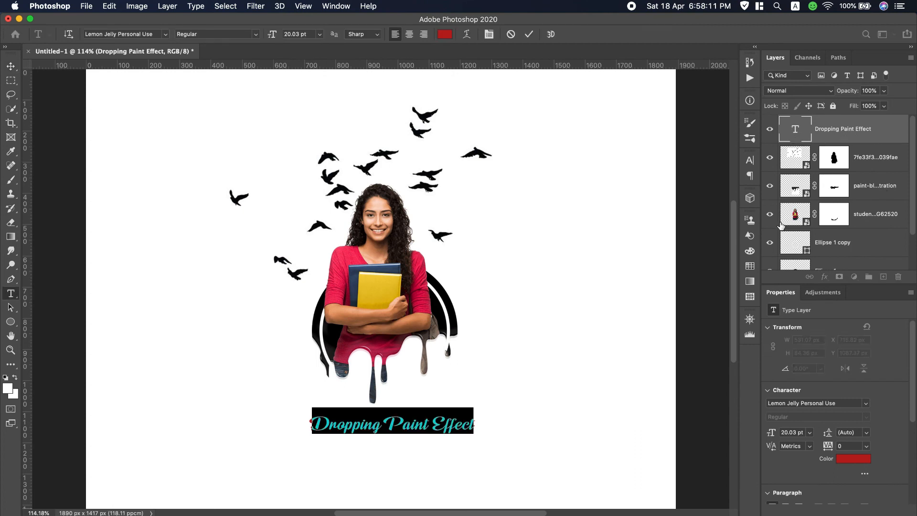
pyautogui.click(446, 34)
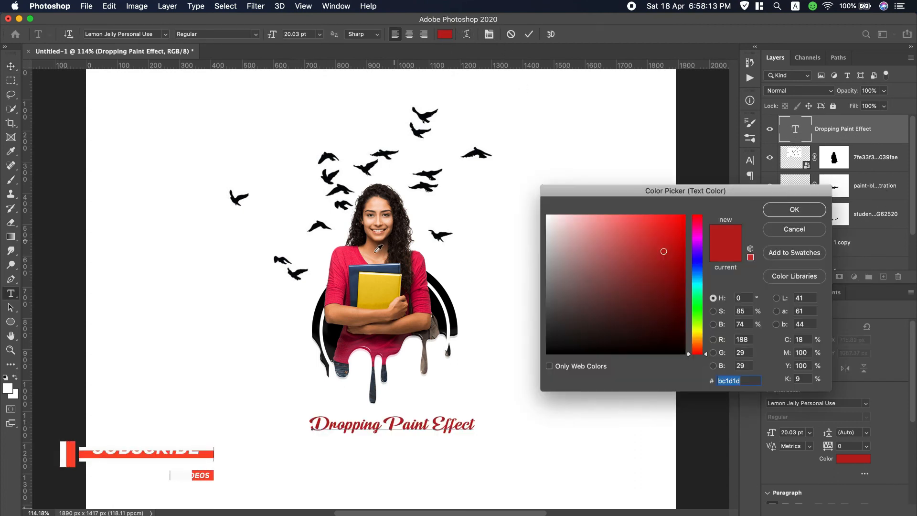
pyautogui.click(346, 262)
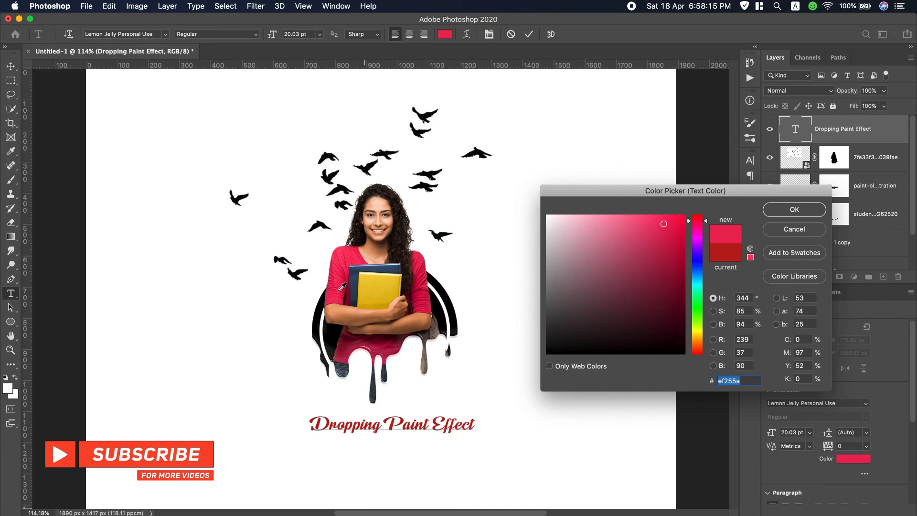
pyautogui.click(340, 289)
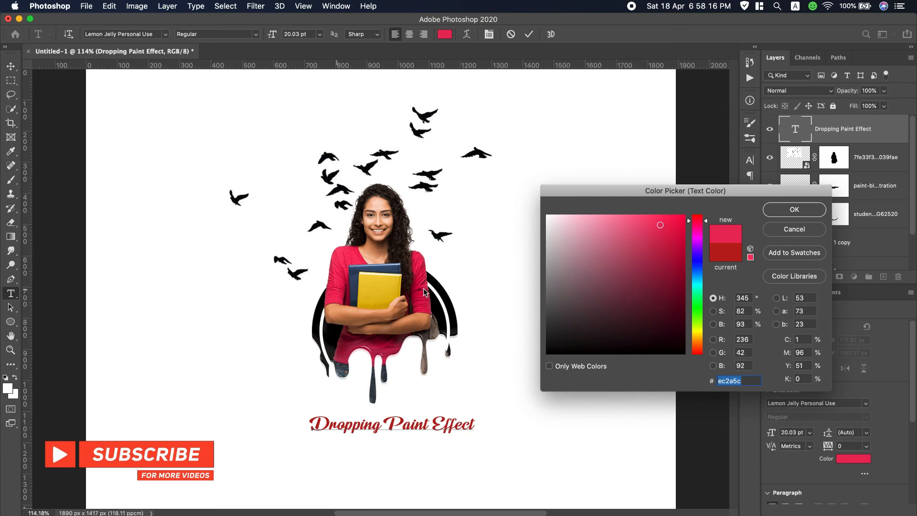
pyautogui.click(805, 208)
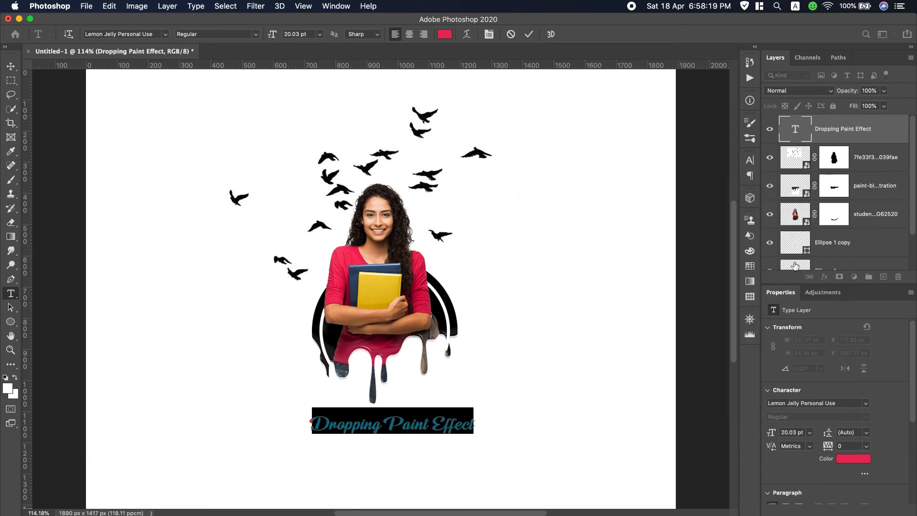
# Change the Ellipse 1 fill to the pinkish red ec2459 sampled from the student's sweater
pyautogui.scroll(-2, 852, 236)
pyautogui.click(797, 233)
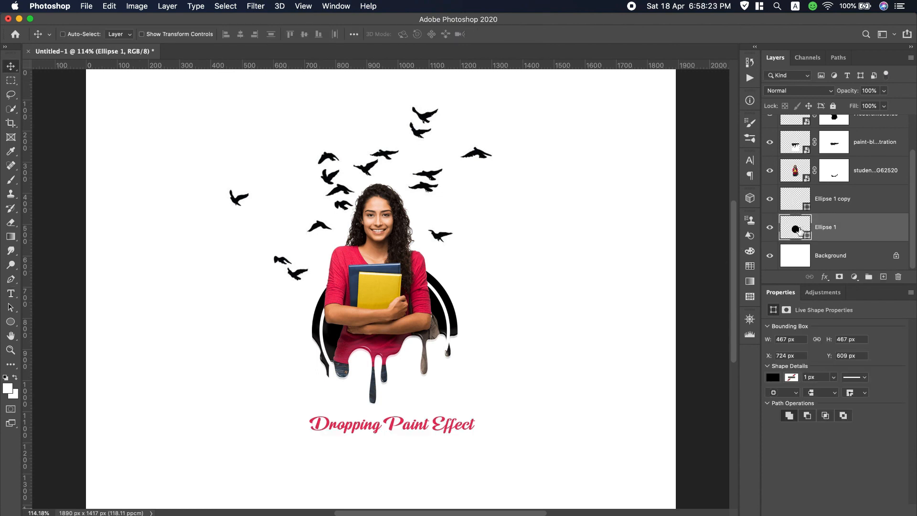
pyautogui.doubleClick(797, 230)
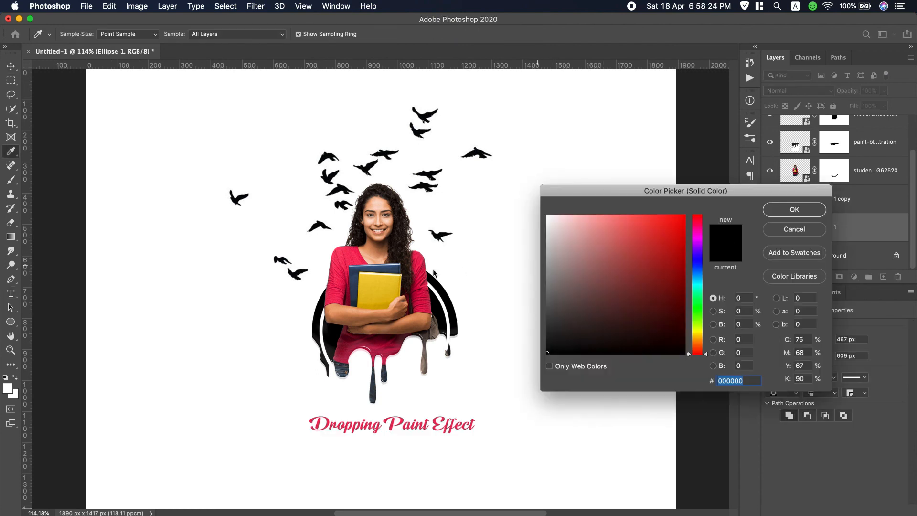
pyautogui.click(343, 295)
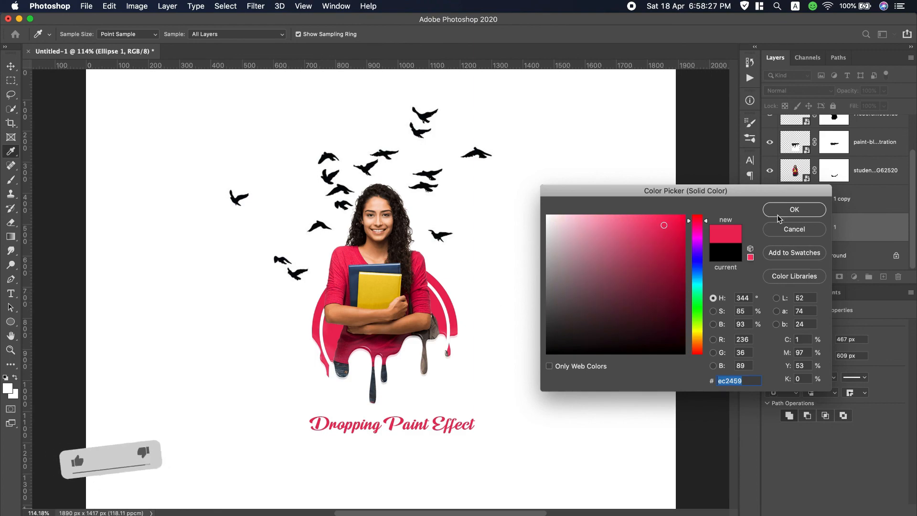
pyautogui.click(794, 210)
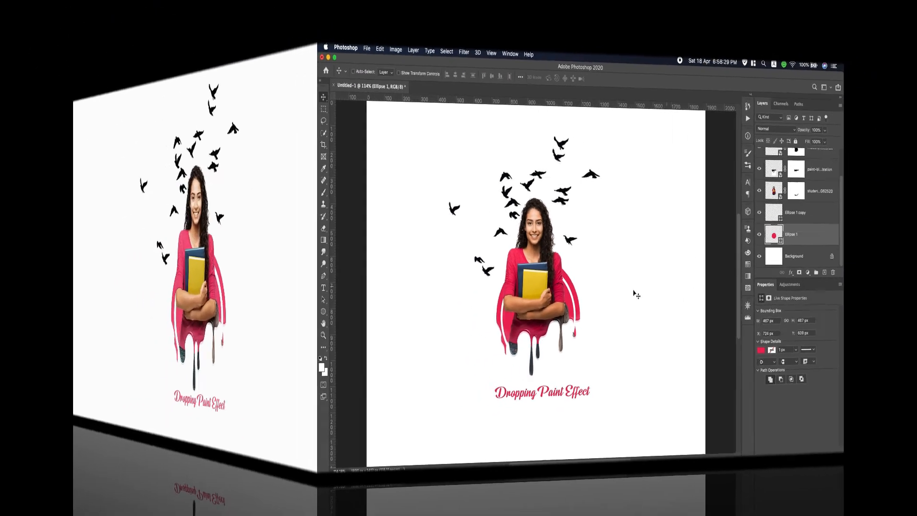